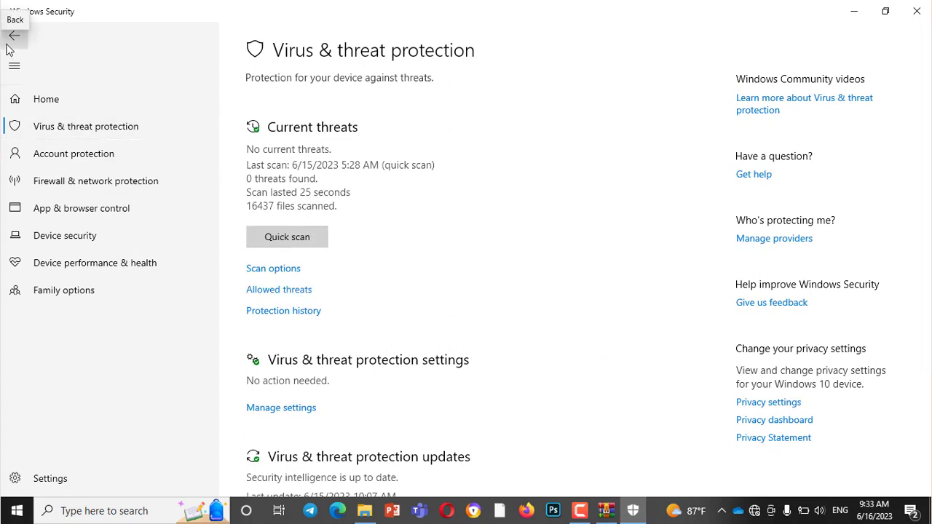
# Turn off real-time protection, cloud-delivered protection, automatic sample submission and tamper protection in the virus and threat protection settings.
pyautogui.click(9, 47)
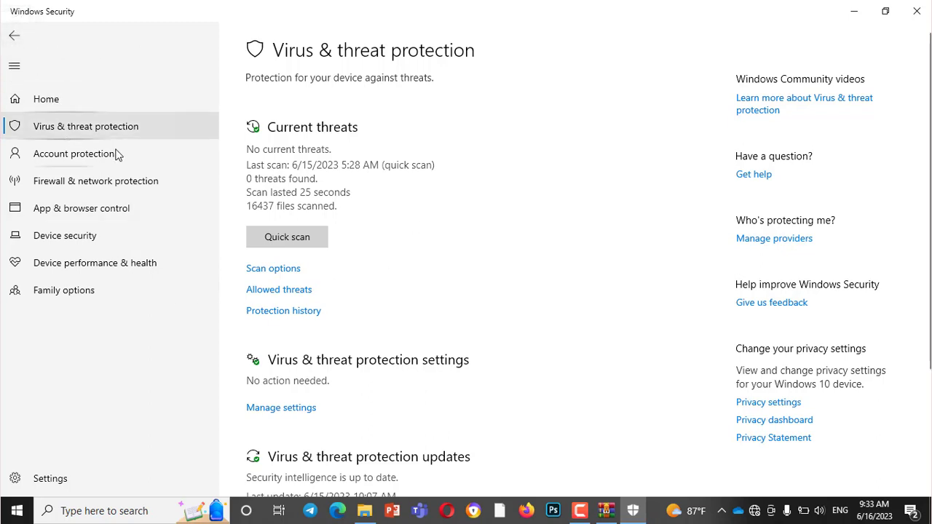
pyautogui.scroll(-3, 316, 279)
pyautogui.click(304, 246)
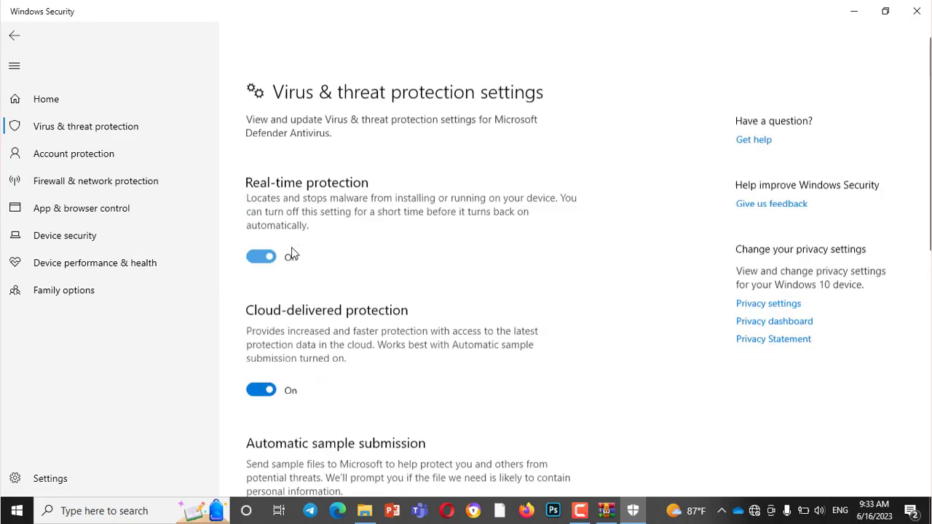
pyautogui.click(250, 214)
pyautogui.click(262, 359)
pyautogui.scroll(-4, 277, 328)
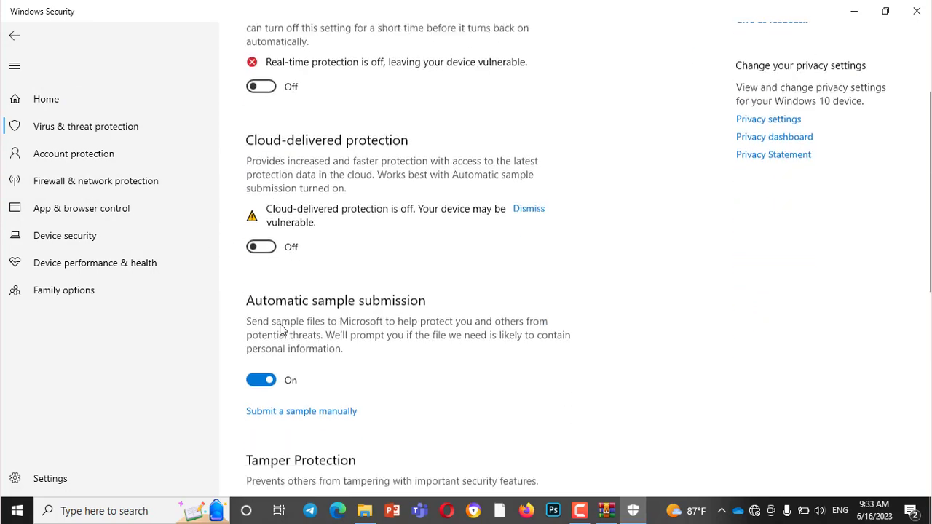
pyautogui.click(260, 309)
pyautogui.click(261, 466)
pyautogui.scroll(-4, 367, 364)
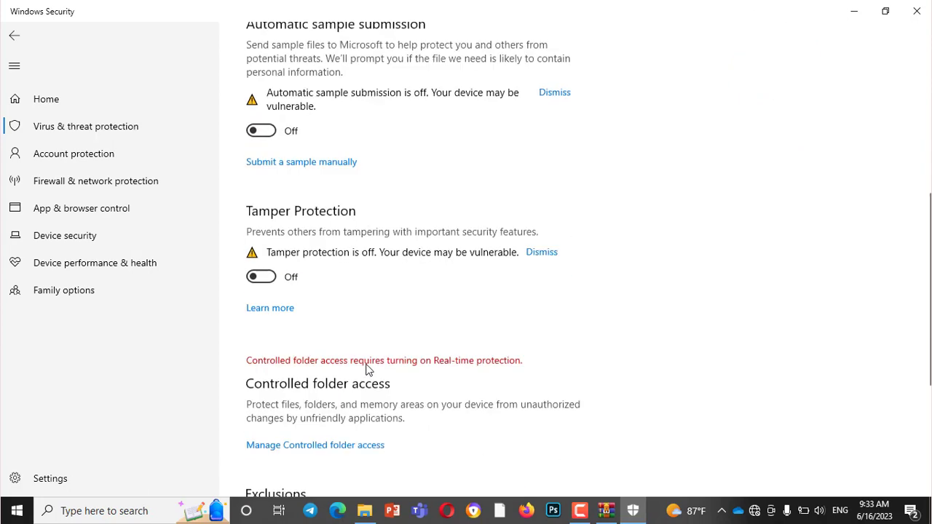
# Turn off Microsoft Defender Firewall for the domain network.
pyautogui.scroll(4, 371, 361)
pyautogui.click(92, 182)
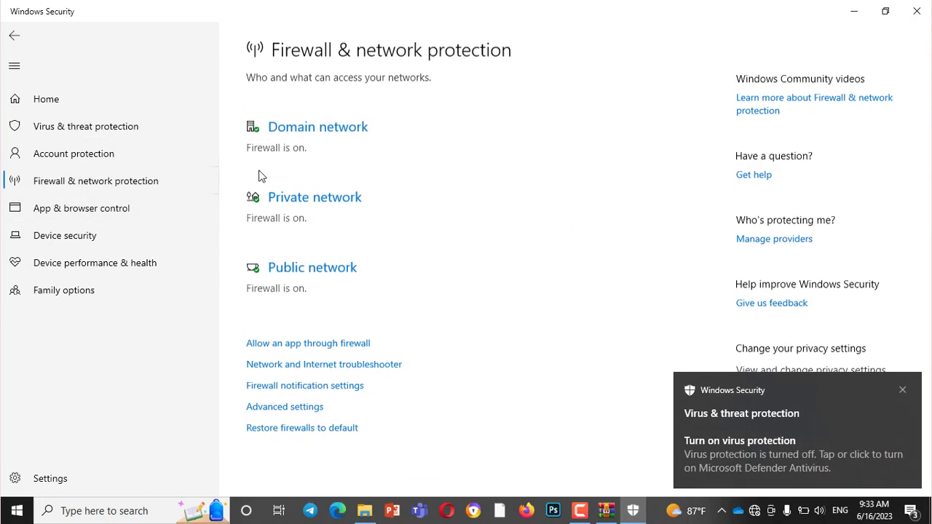
pyautogui.click(288, 130)
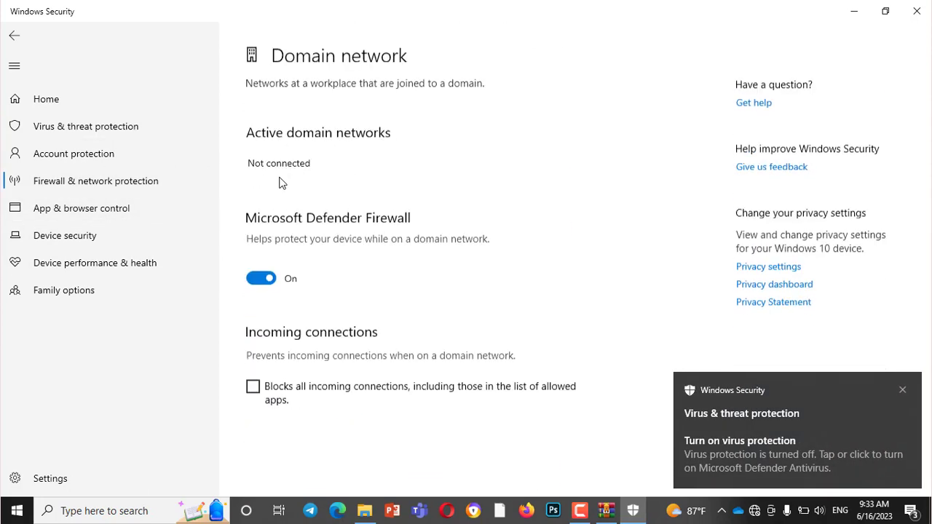
pyautogui.click(254, 275)
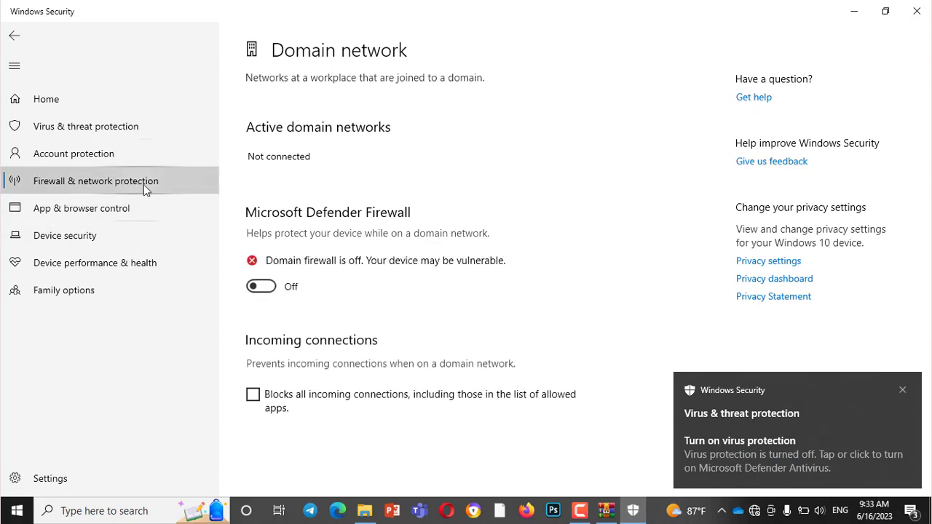
# Turn off Microsoft Defender Firewall for the private network and return to the firewall overview.
pyautogui.click(143, 184)
pyautogui.click(293, 218)
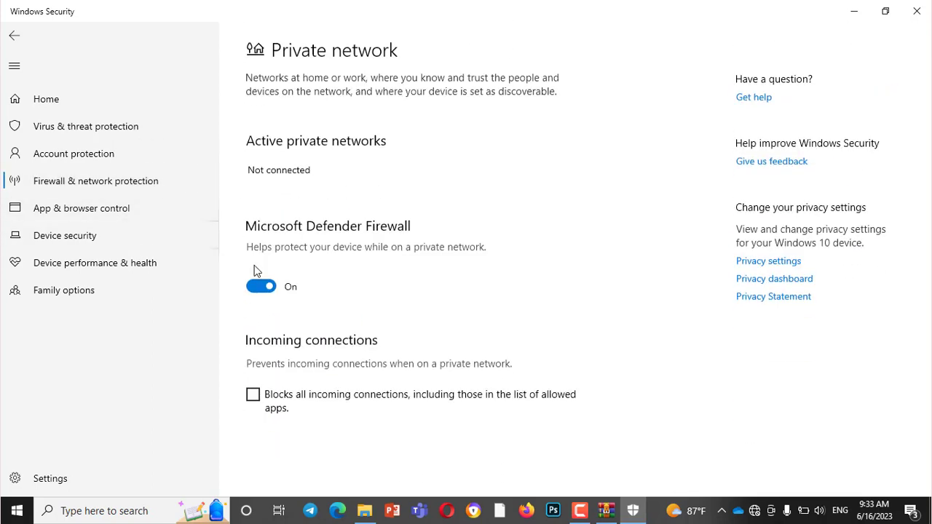
pyautogui.click(263, 287)
pyautogui.click(96, 181)
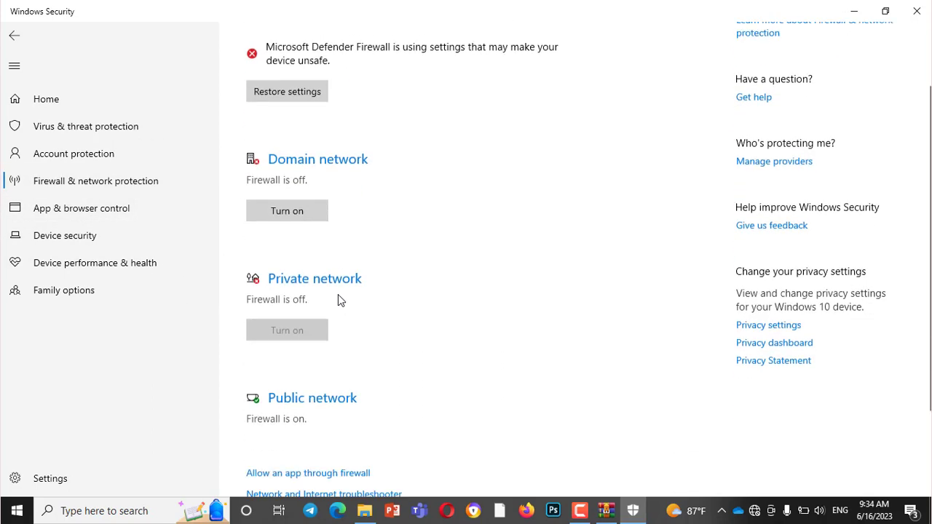
pyautogui.scroll(-2, 306, 254)
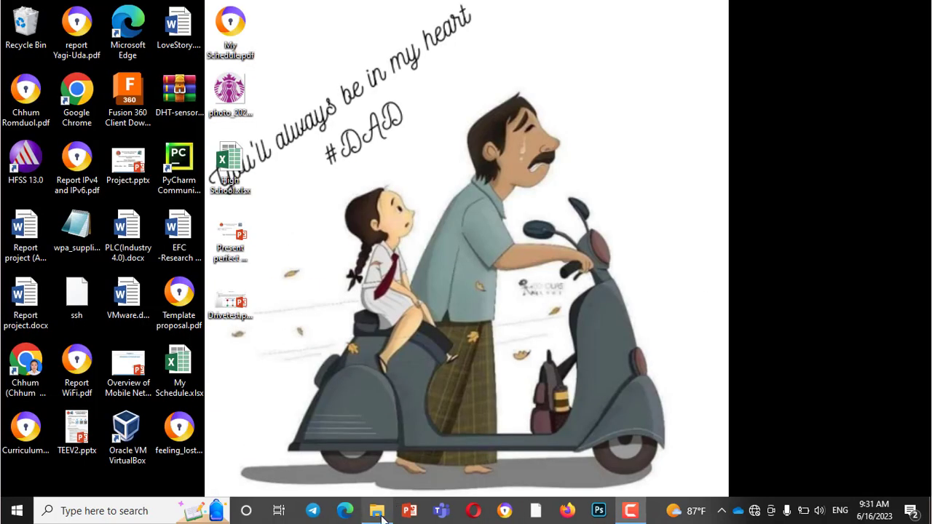
# Extract Actix Analyzer v5.5.349.850 x64.rar in place in the D: drive's Programs folder and open the extracted folder.
pyautogui.click(377, 511)
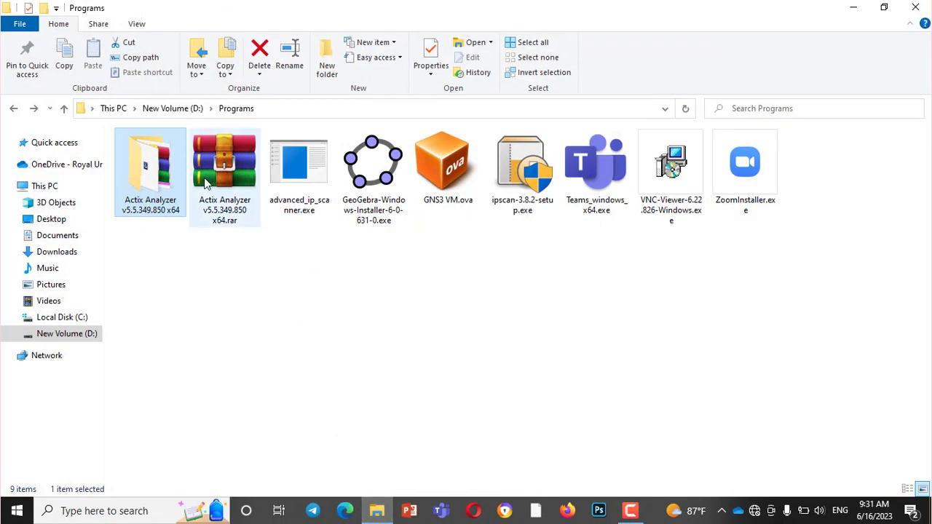
pyautogui.click(216, 293)
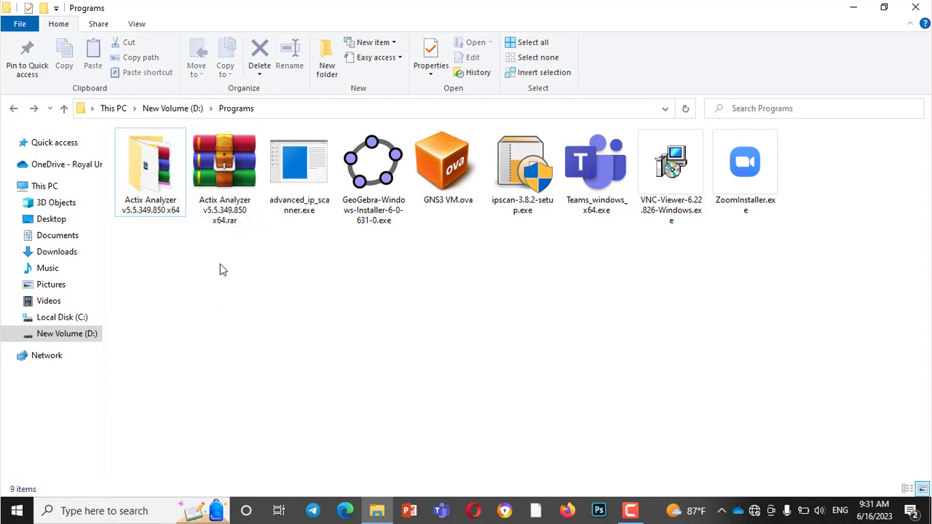
pyautogui.rightClick(225, 163)
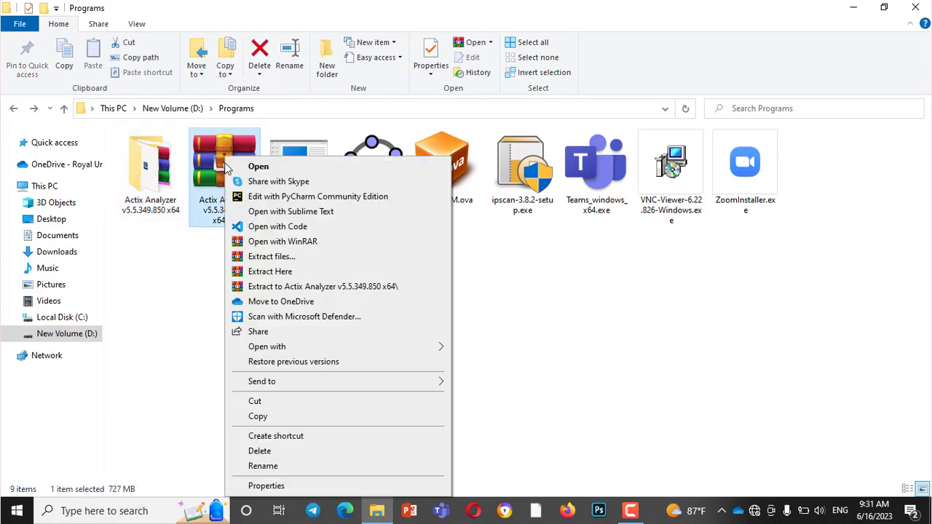
pyautogui.click(284, 273)
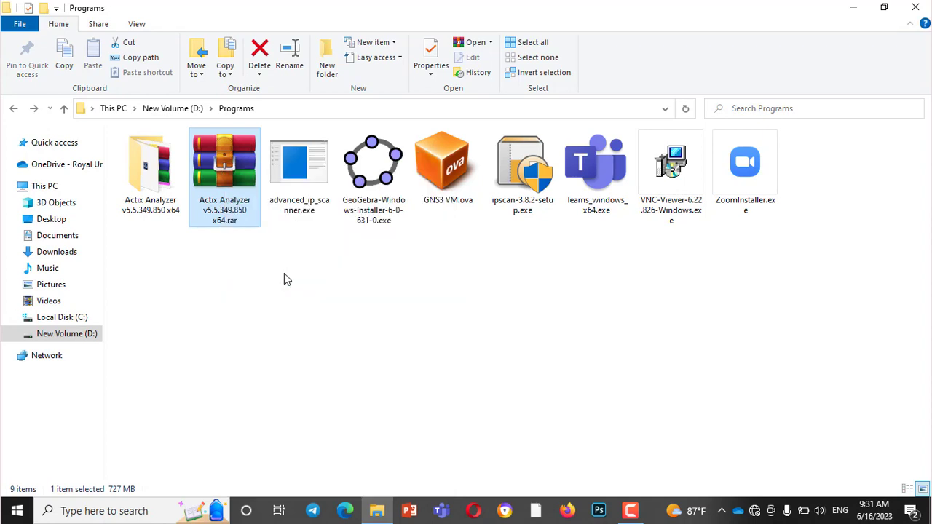
pyautogui.press('Return')
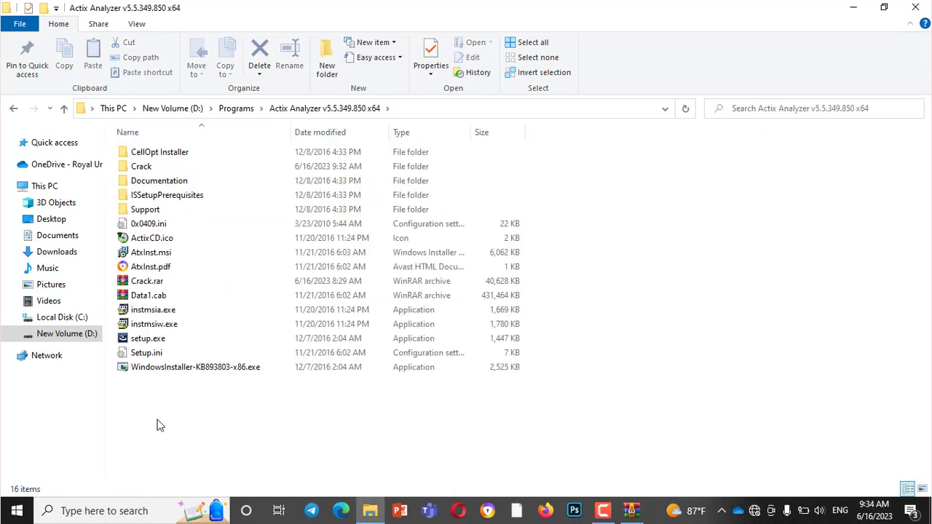
# Run setup.exe as administrator and accept the Actix Software license agreement.
pyautogui.rightClick(123, 340)
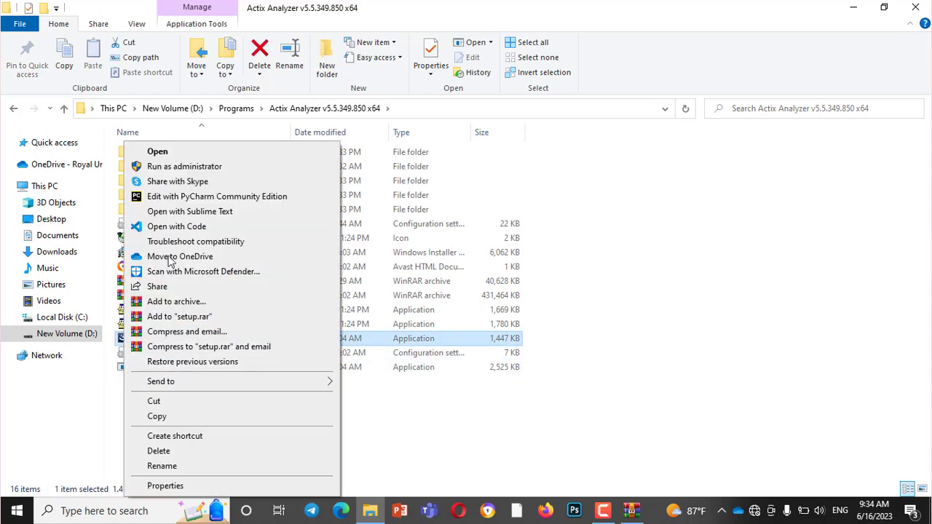
pyautogui.click(193, 169)
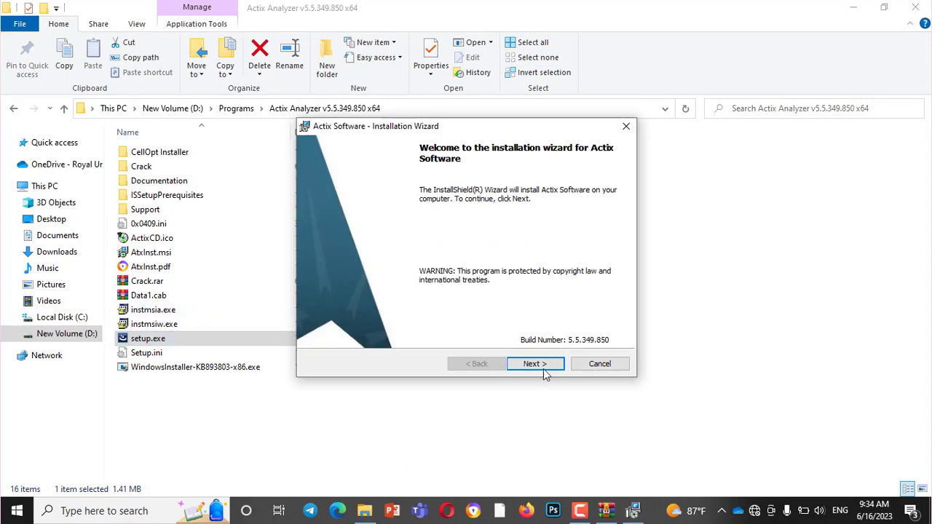
pyautogui.click(544, 366)
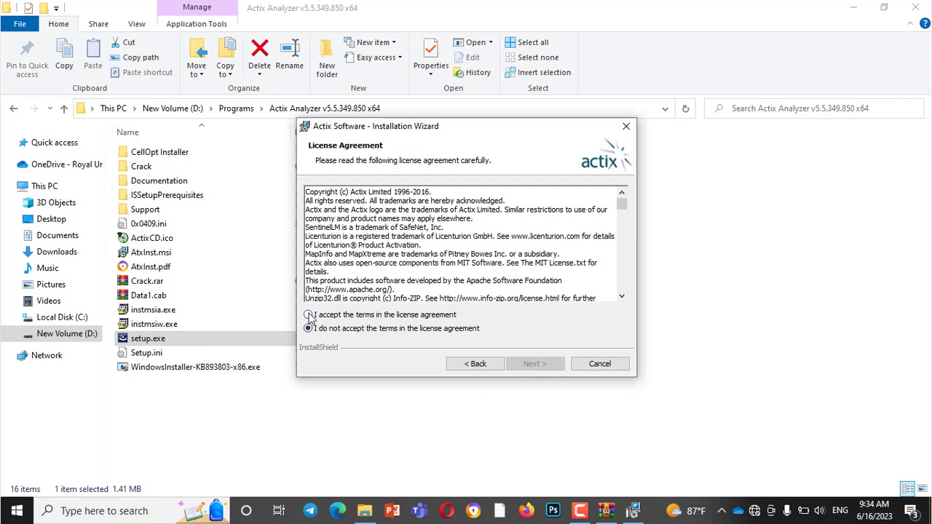
pyautogui.click(308, 314)
pyautogui.click(531, 368)
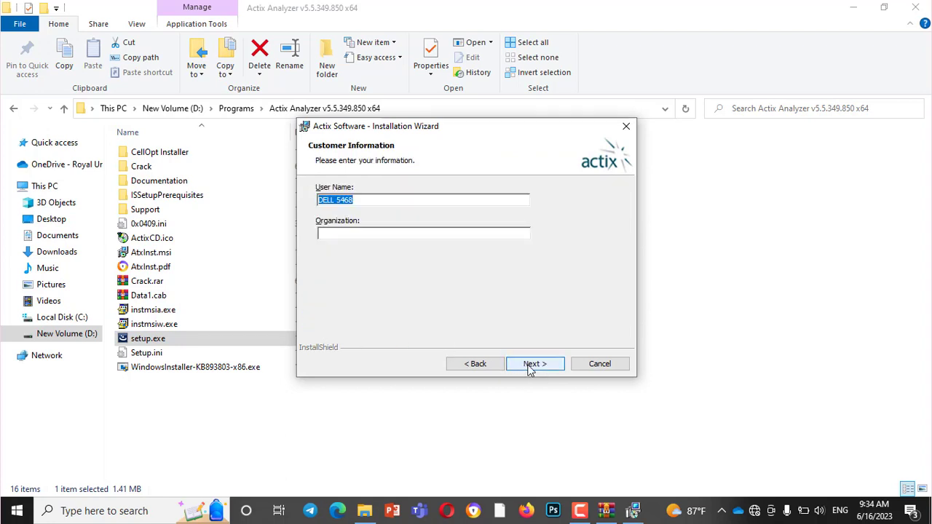
# Install Actix Software with the default customer information, the Complete setup type and a desktop shortcut, and finish the wizard.
pyautogui.click(531, 368)
pyautogui.click(531, 368)
pyautogui.click(531, 367)
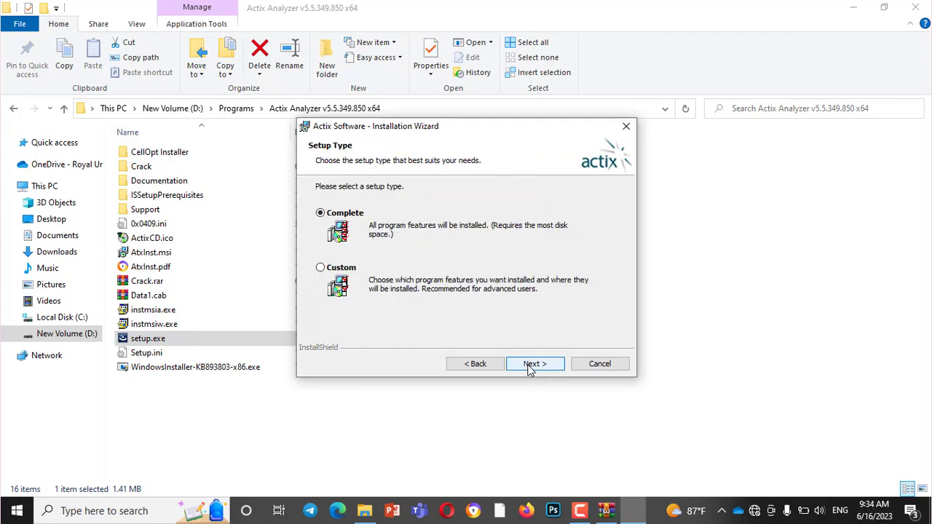
pyautogui.click(530, 369)
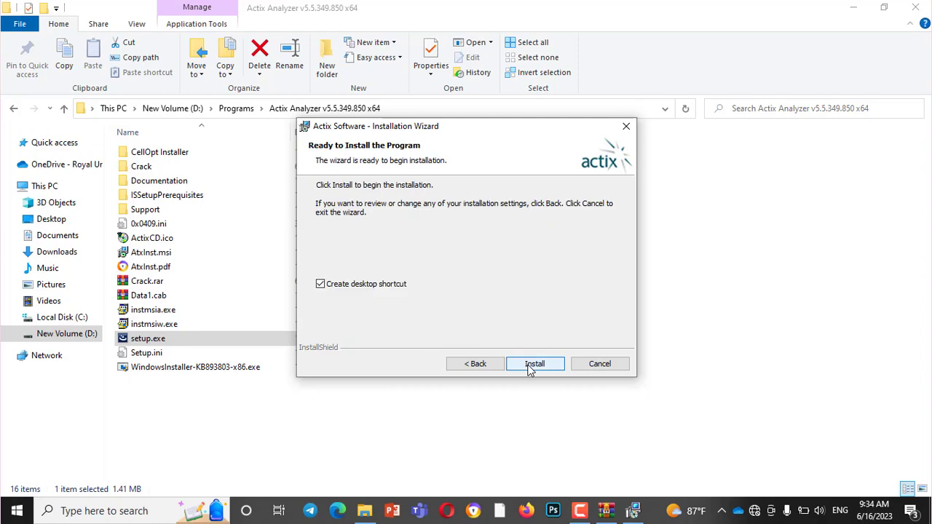
pyautogui.click(532, 368)
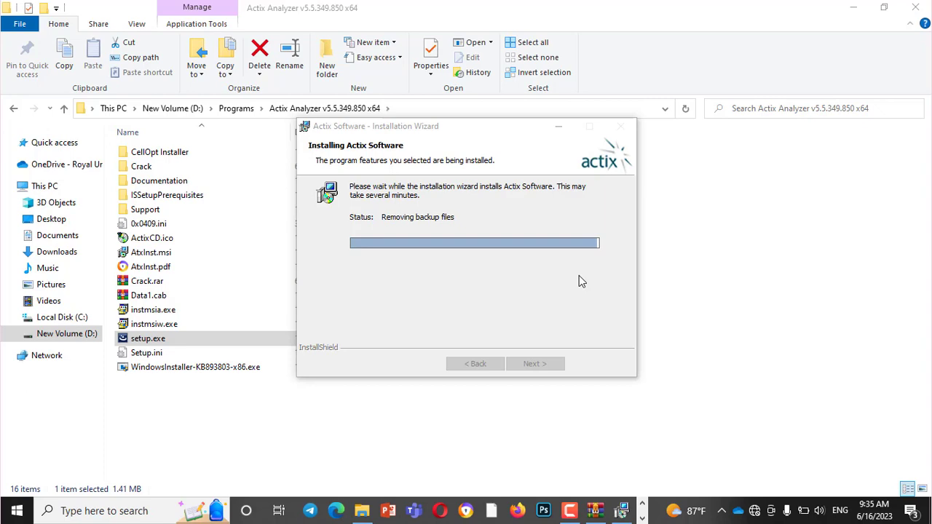
pyautogui.click(852, 8)
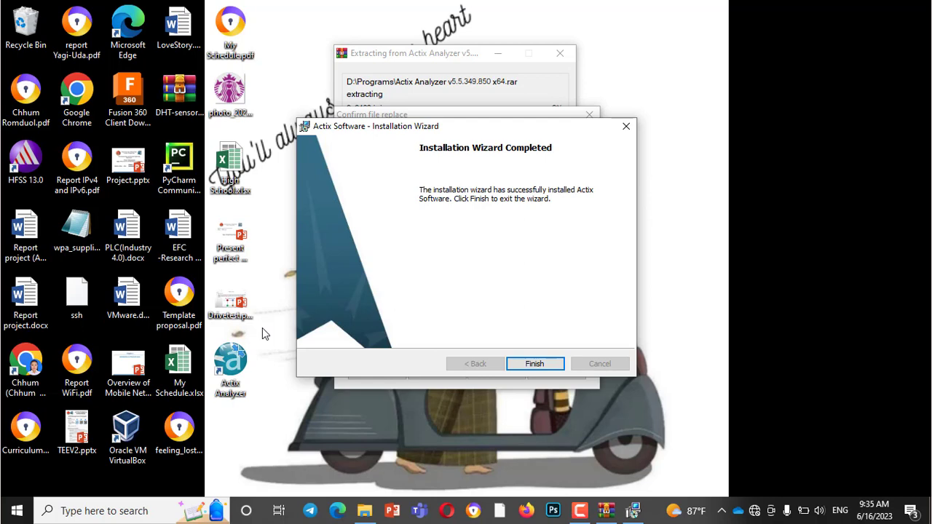
pyautogui.click(543, 367)
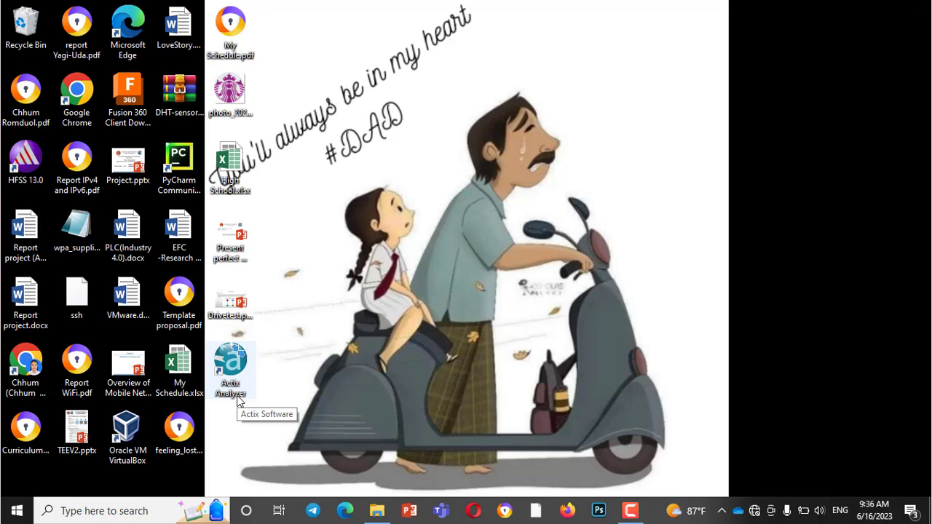
# Run Keygen.exe from the Crack folder of the extracted Actix Analyzer package to generate the lservrc file, and close its console.
pyautogui.click(376, 514)
pyautogui.doubleClick(154, 169)
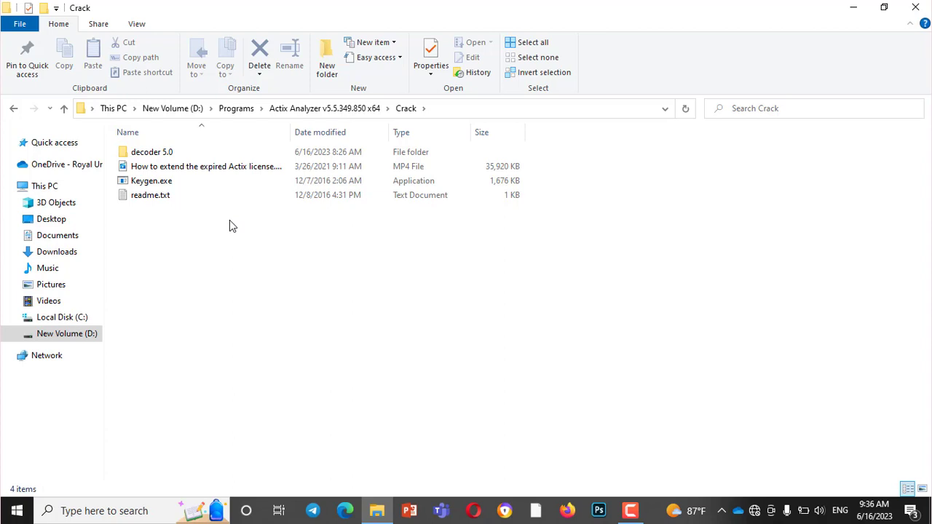
pyautogui.rightClick(170, 183)
pyautogui.click(216, 139)
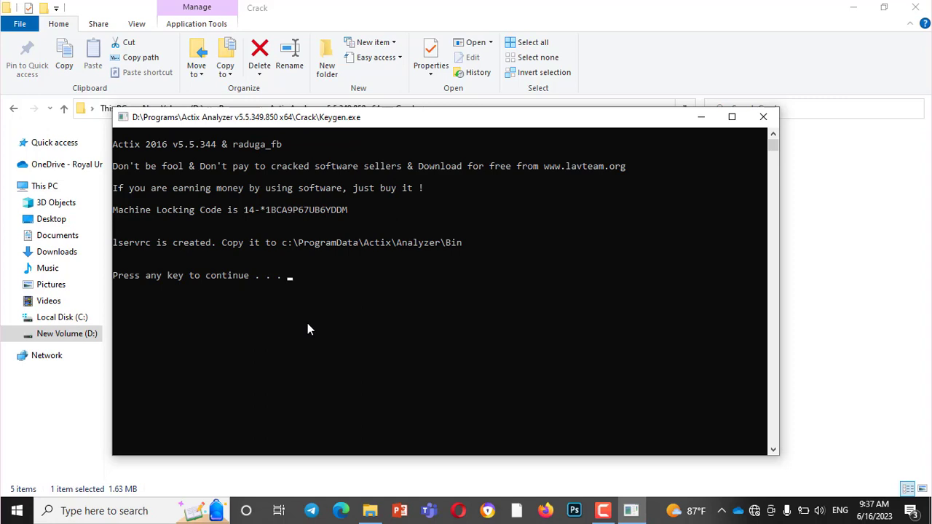
pyautogui.press('Return')
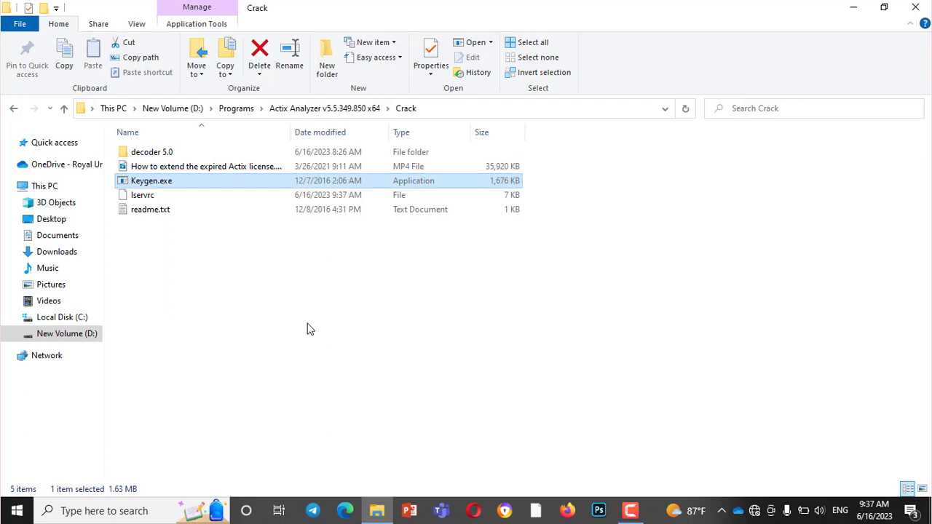
# Open the lservrc file from the Crack folder in Notepad.
pyautogui.rightClick(161, 199)
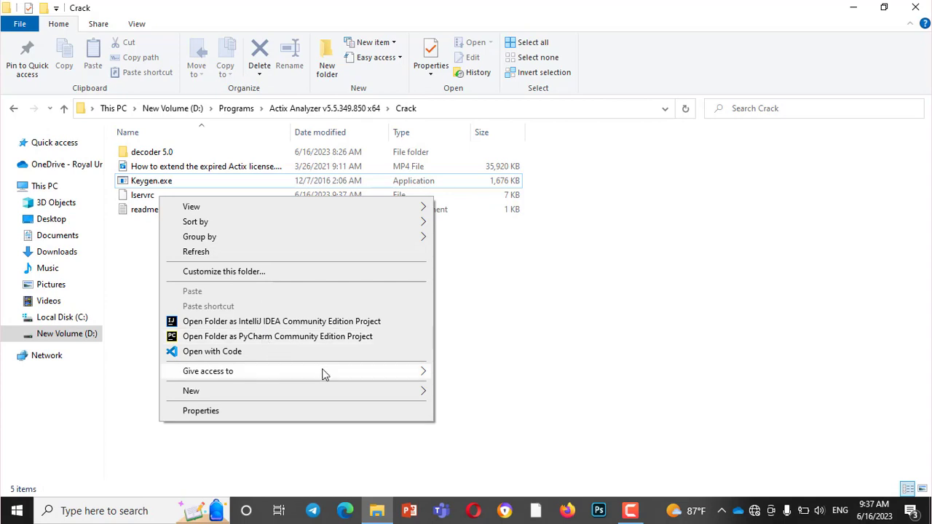
pyautogui.click(197, 243)
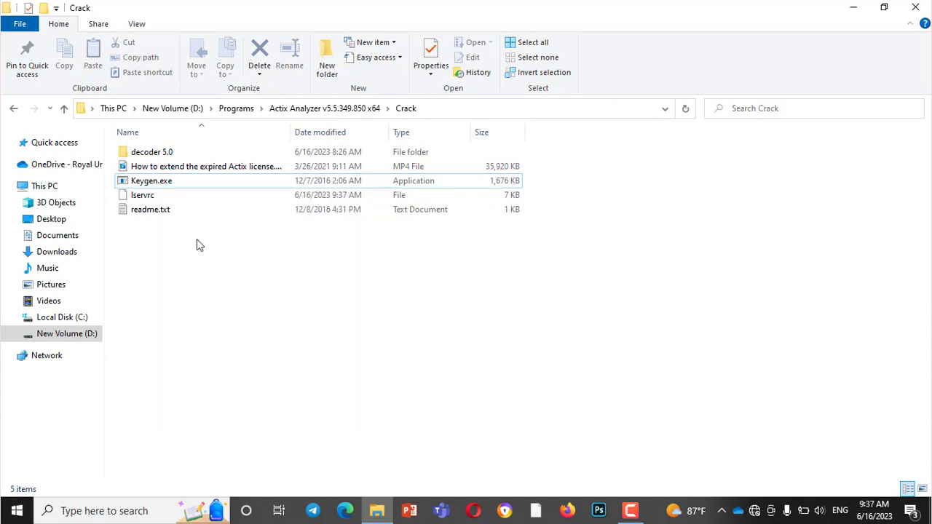
pyautogui.doubleClick(171, 197)
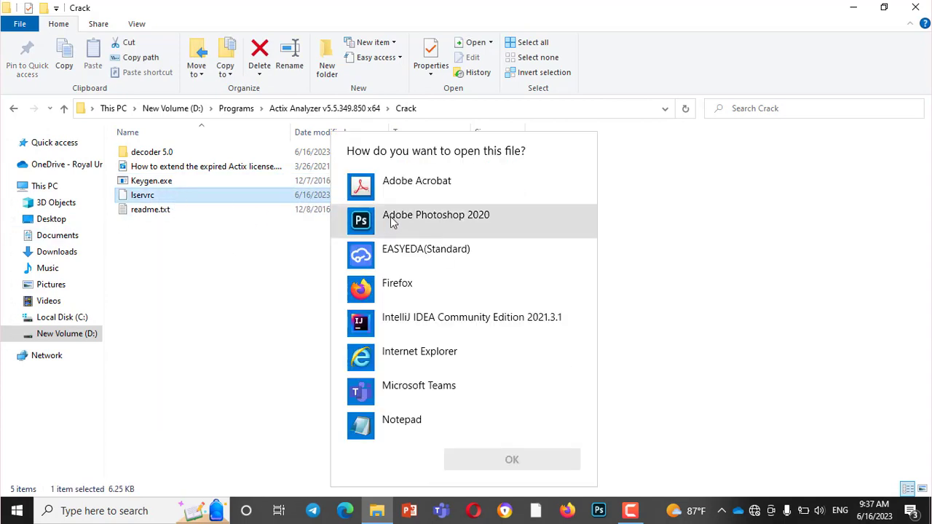
pyautogui.scroll(-5, 410, 320)
pyautogui.scroll(2, 410, 335)
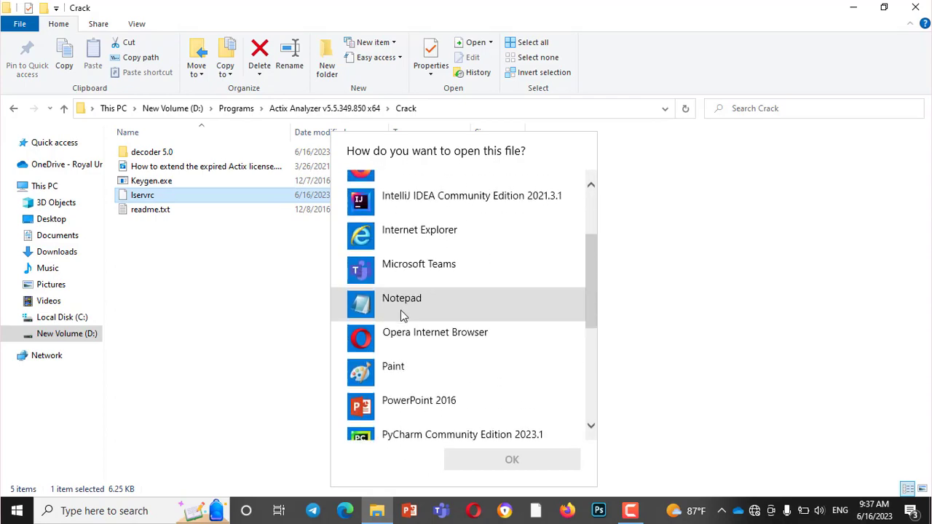
pyautogui.click(400, 307)
pyautogui.click(504, 461)
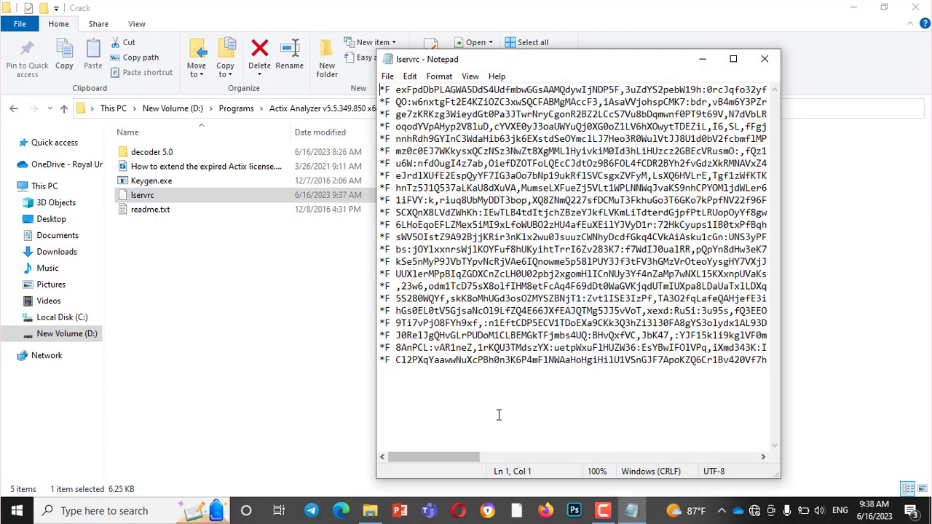
# Examine the version and expiry text at the ends of the license lines in lservrc.
pyautogui.moveTo(467, 459); pyautogui.dragTo(755, 451)
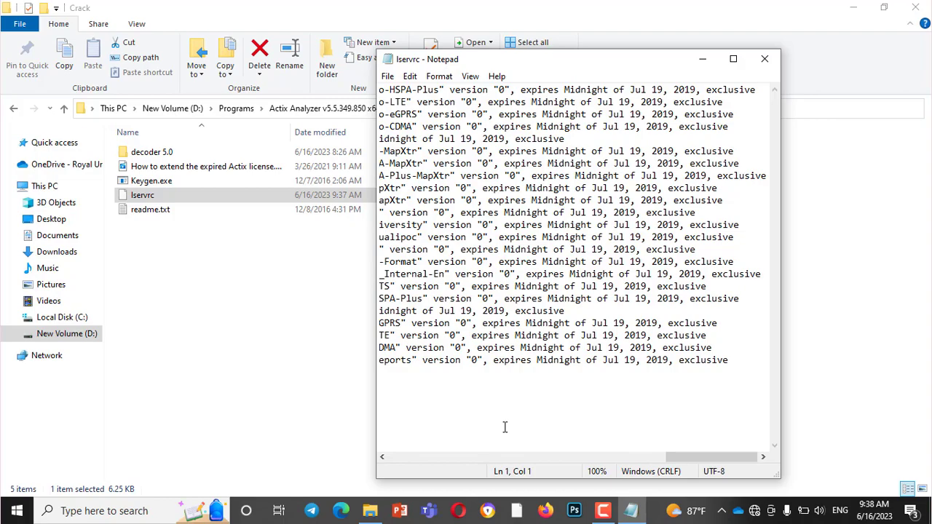
pyautogui.hscroll(-1, 444, 169)
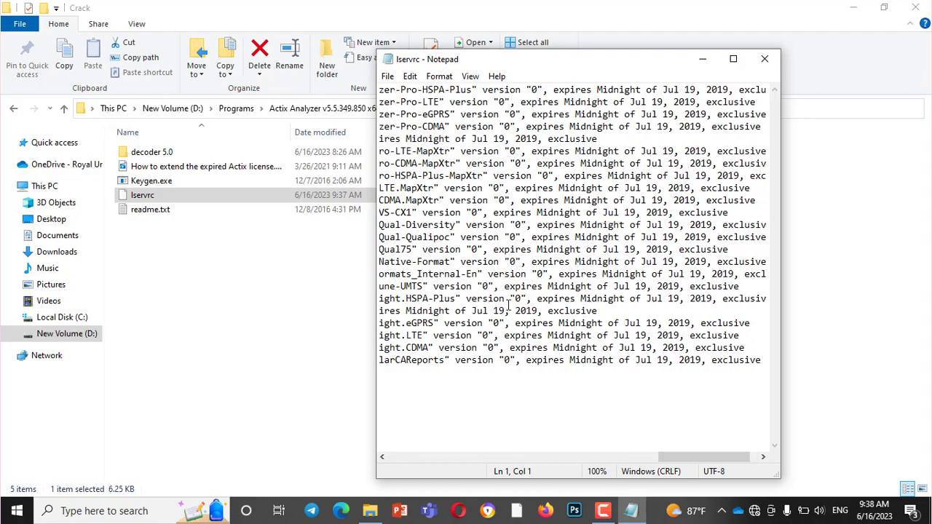
pyautogui.click(509, 456)
pyautogui.click(678, 457)
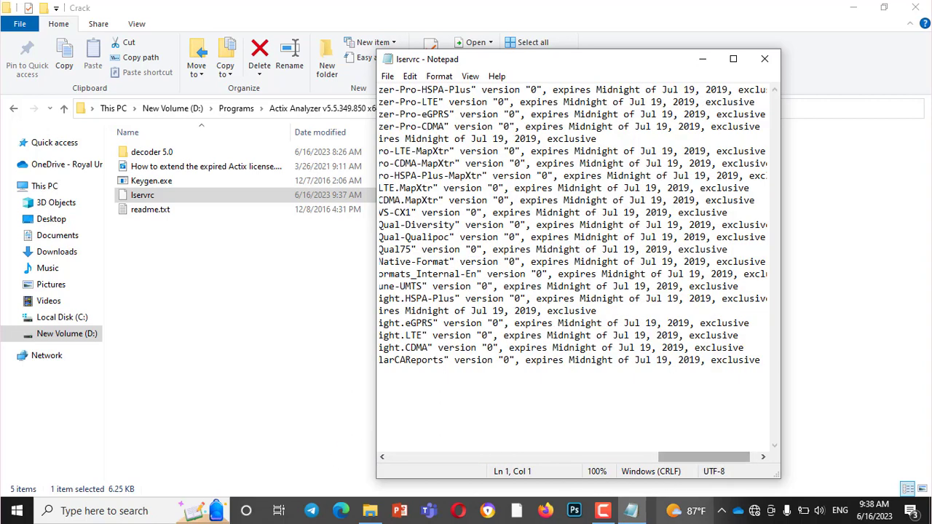
# Copy the entire license text of the lservrc file and minimize Notepad.
pyautogui.moveTo(684, 462); pyautogui.dragTo(422, 461)
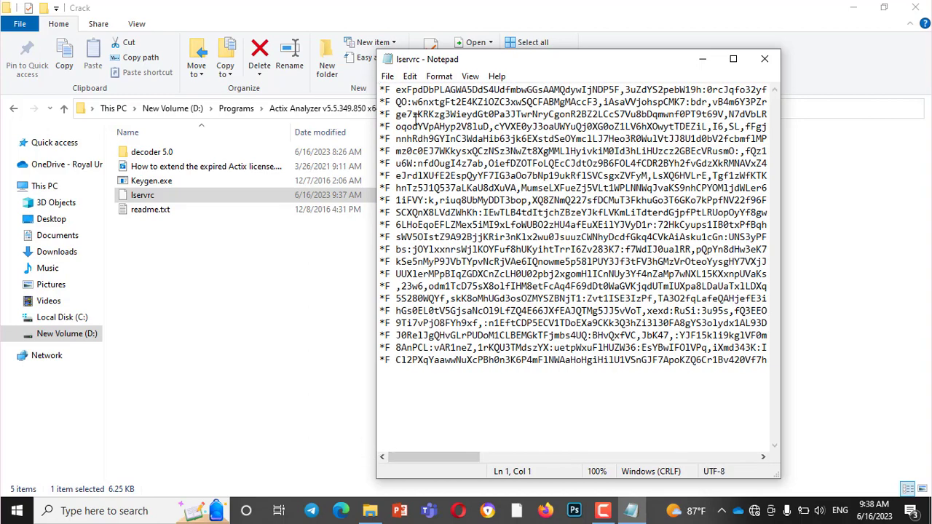
pyautogui.hotkey('ctrl', 'a')
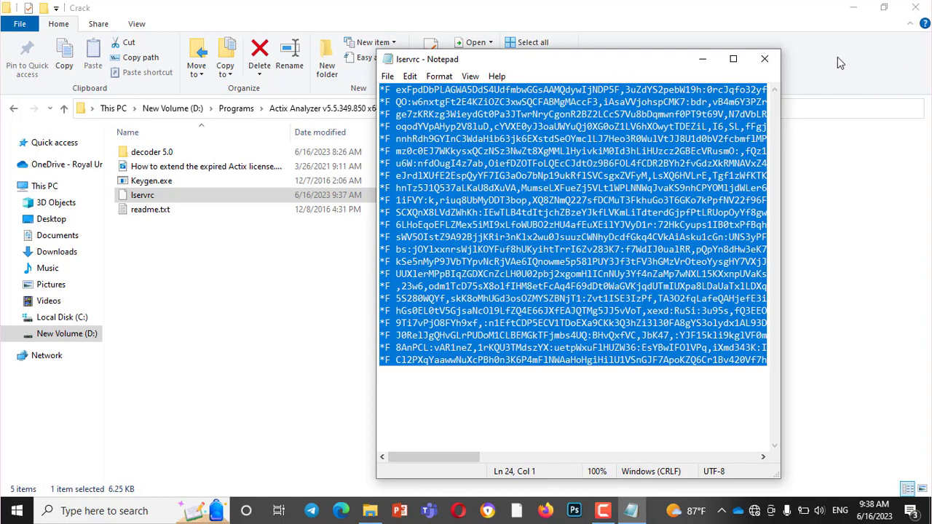
pyautogui.click(701, 59)
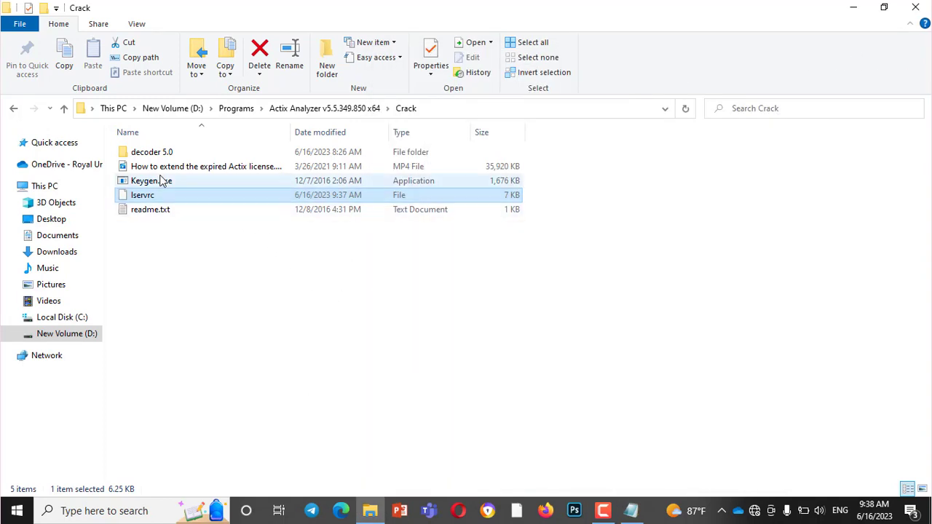
# Launch decoder-5.0.exe from the nested decoder 5.0 folder inside the Crack folder.
pyautogui.doubleClick(155, 155)
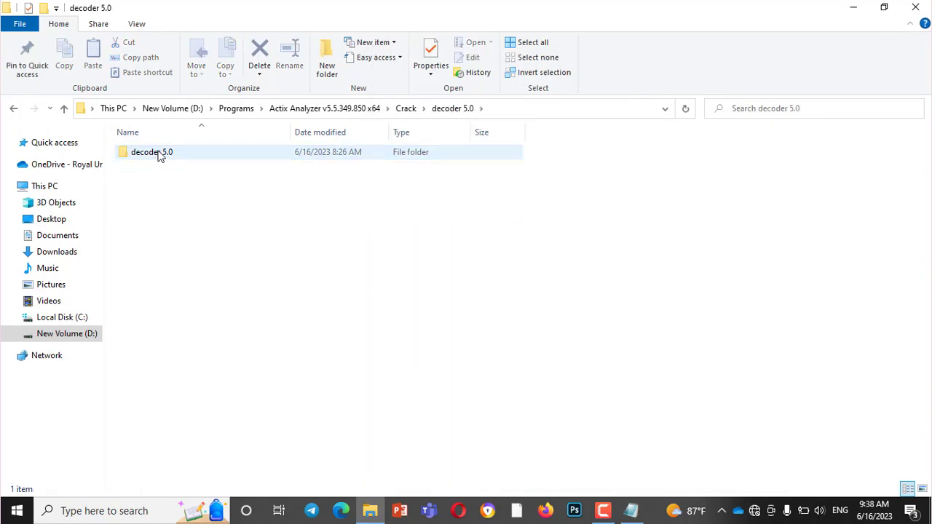
pyautogui.doubleClick(160, 155)
pyautogui.rightClick(160, 167)
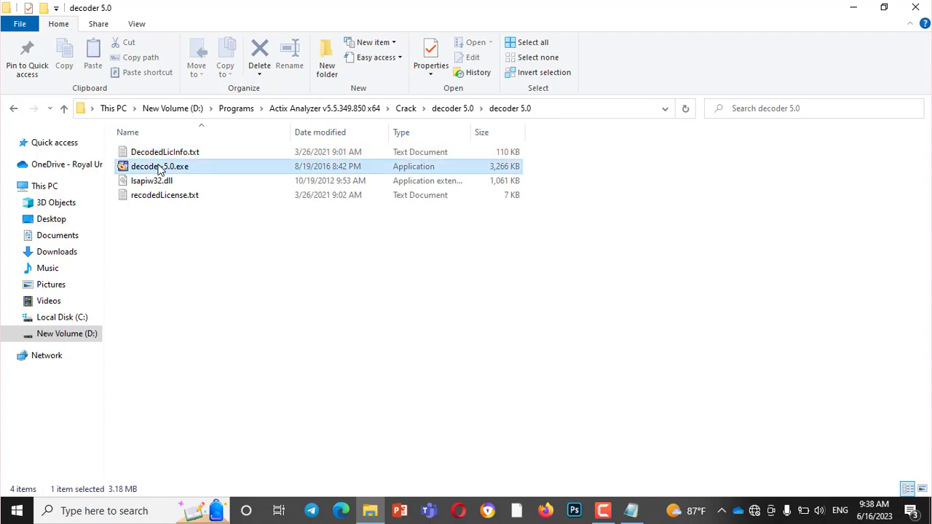
pyautogui.click(200, 138)
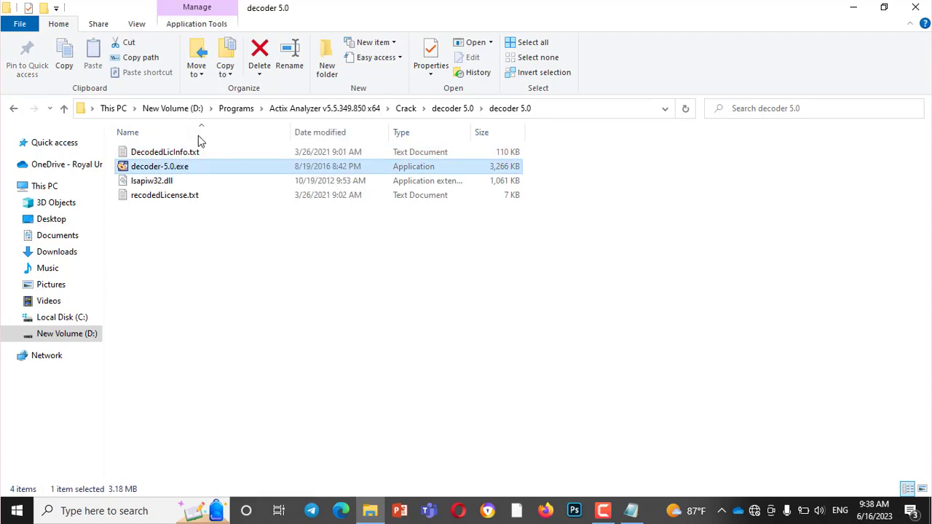
# Paste the copied license text into the Sentinel RMS license decoder's edit box and decode it.
pyautogui.hotkey('ctrl', 'v')
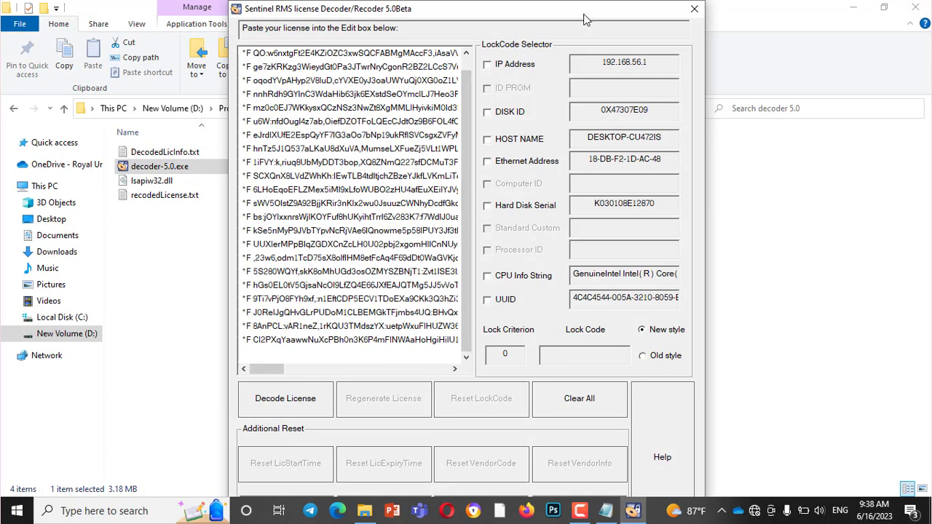
pyautogui.moveTo(573, 19); pyautogui.dragTo(552, 5)
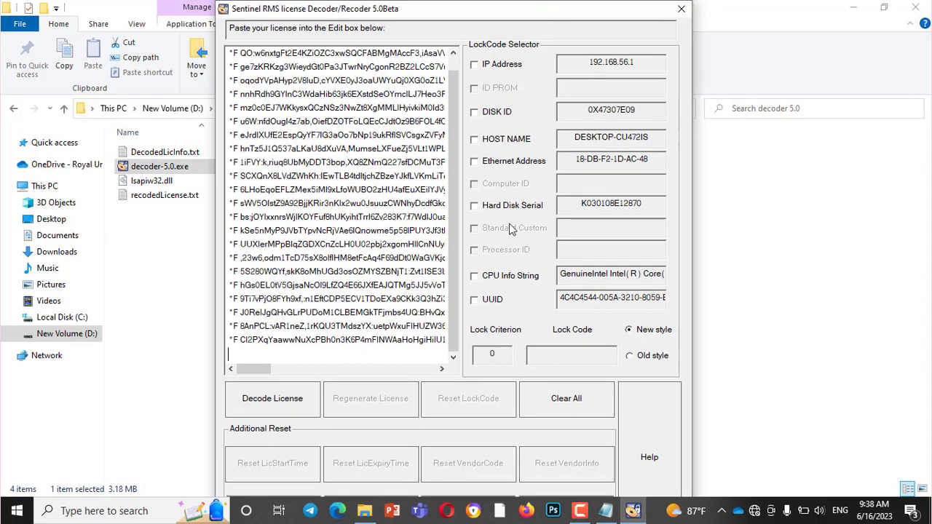
pyautogui.click(271, 404)
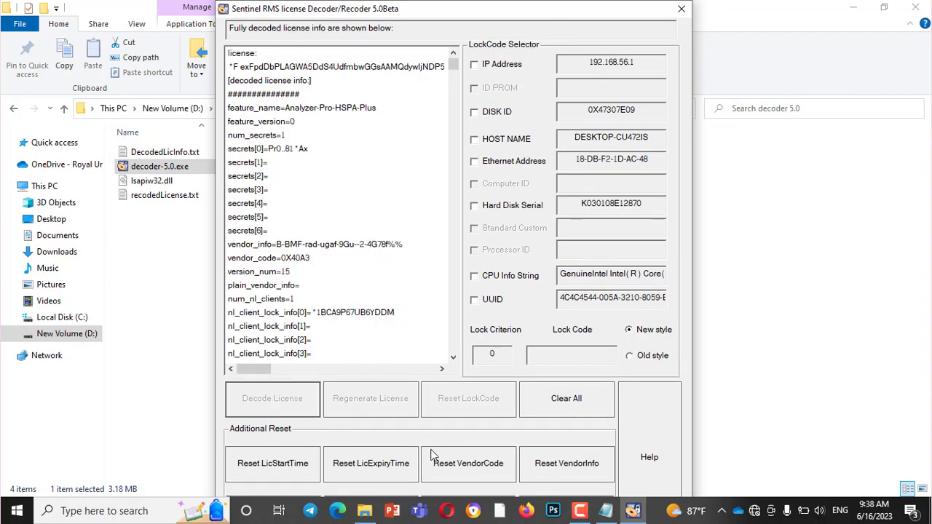
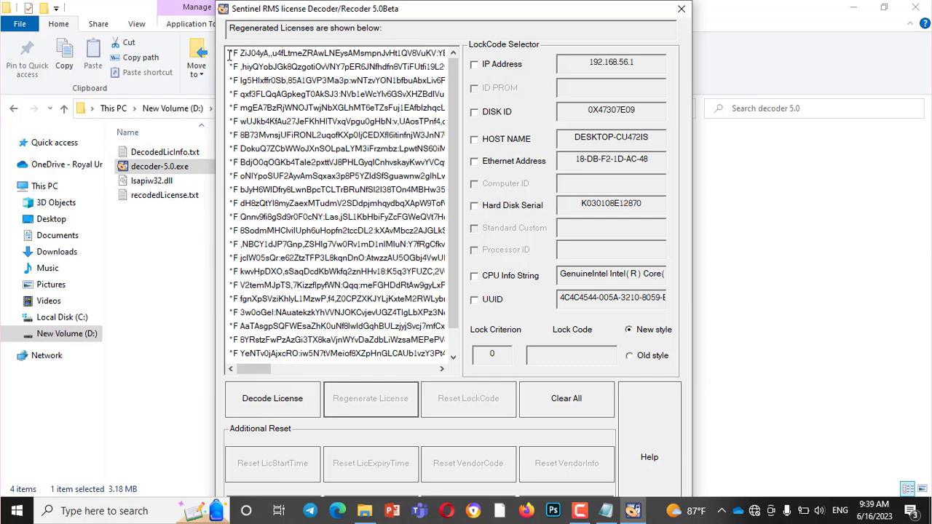
# Select all the regenerated license lines in the Sentinel RMS license decoder.
pyautogui.moveTo(228, 53); pyautogui.dragTo(452, 365)
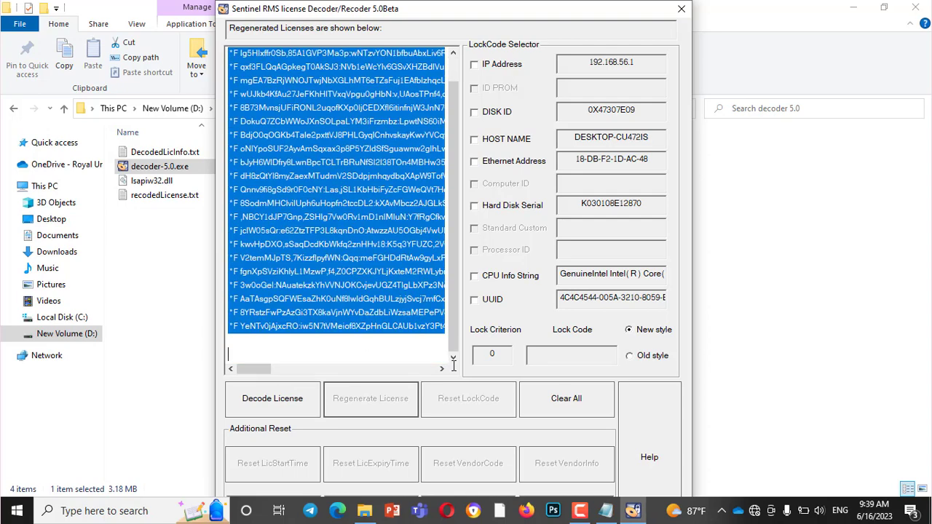